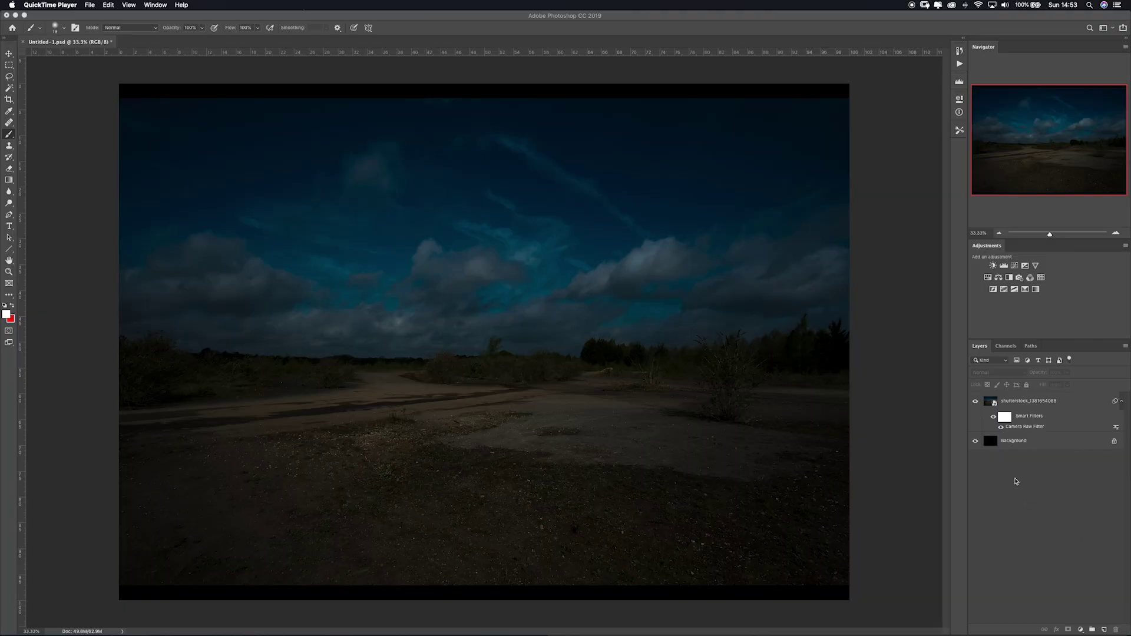
Toggle the landscape photo layer's visibility off and back on.
{"action": "left_click", "coordinate": [978, 403]}
{"action": "left_click", "coordinate": [981, 405]}
{"action": "left_click", "coordinate": [979, 404]}
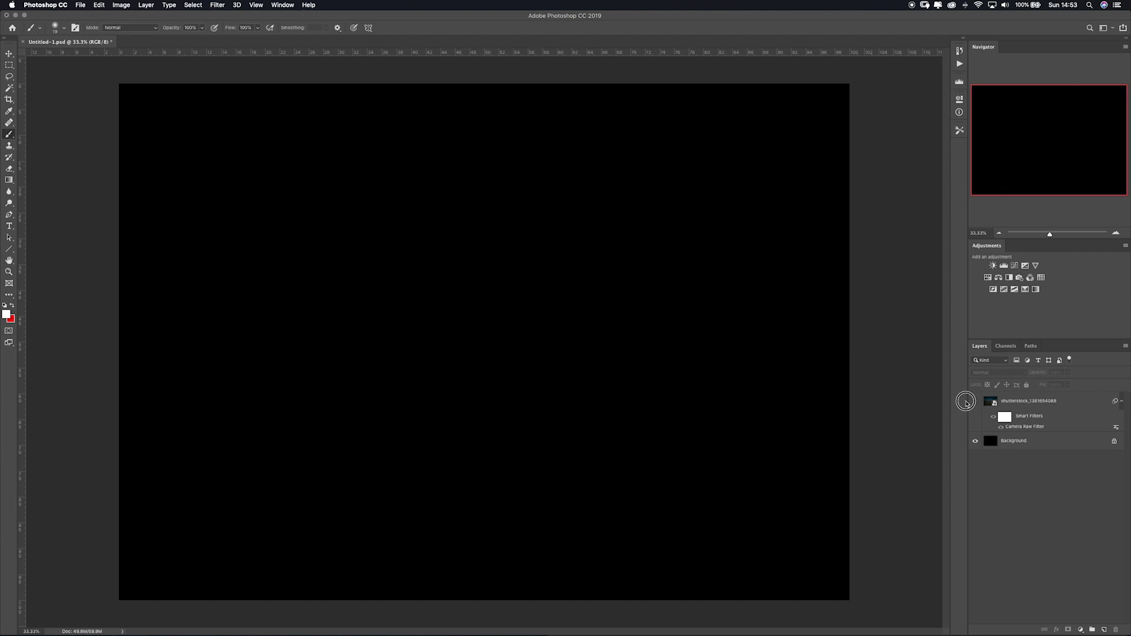
{"action": "left_click", "coordinate": [980, 404]}
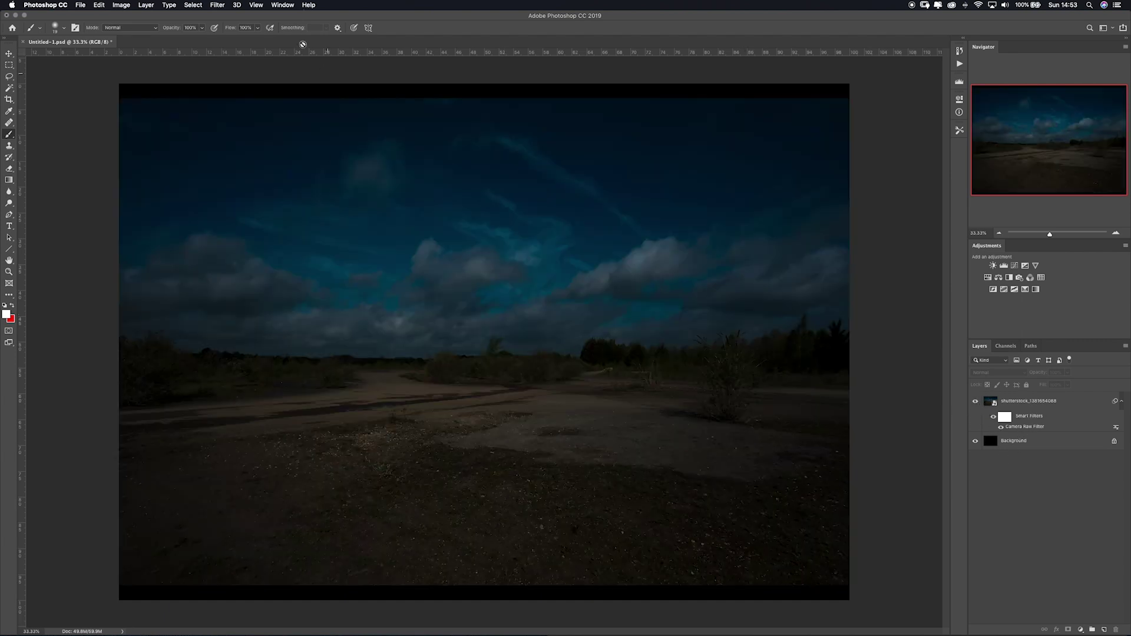
Open the Actions panel, select the NEON action and play it.
{"action": "left_click", "coordinate": [283, 4]}
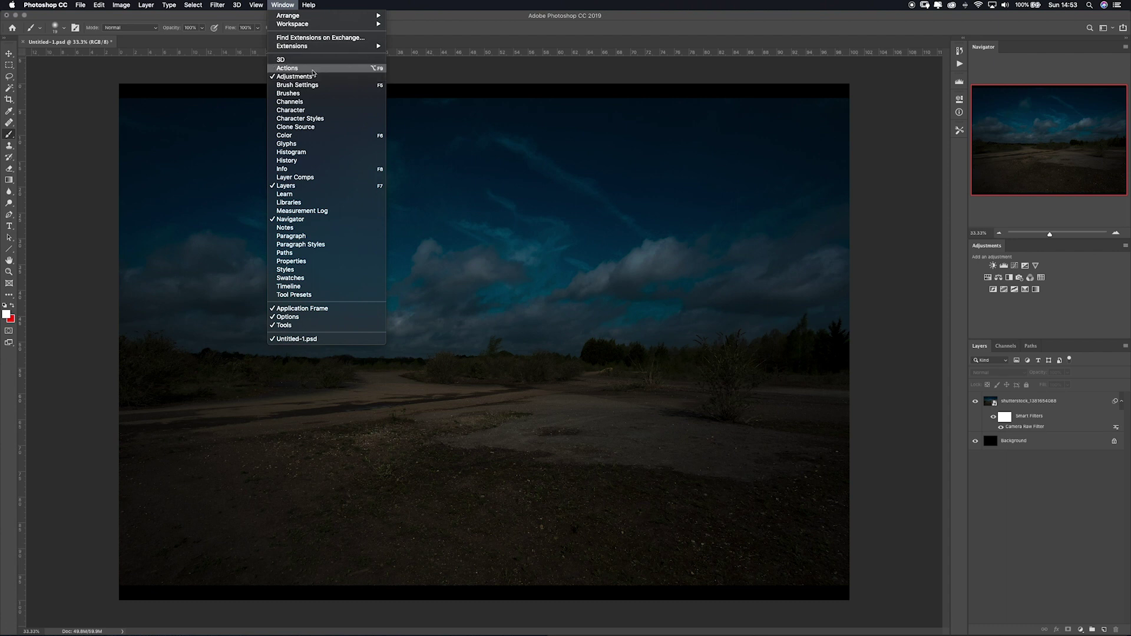
{"action": "left_click", "coordinate": [312, 69]}
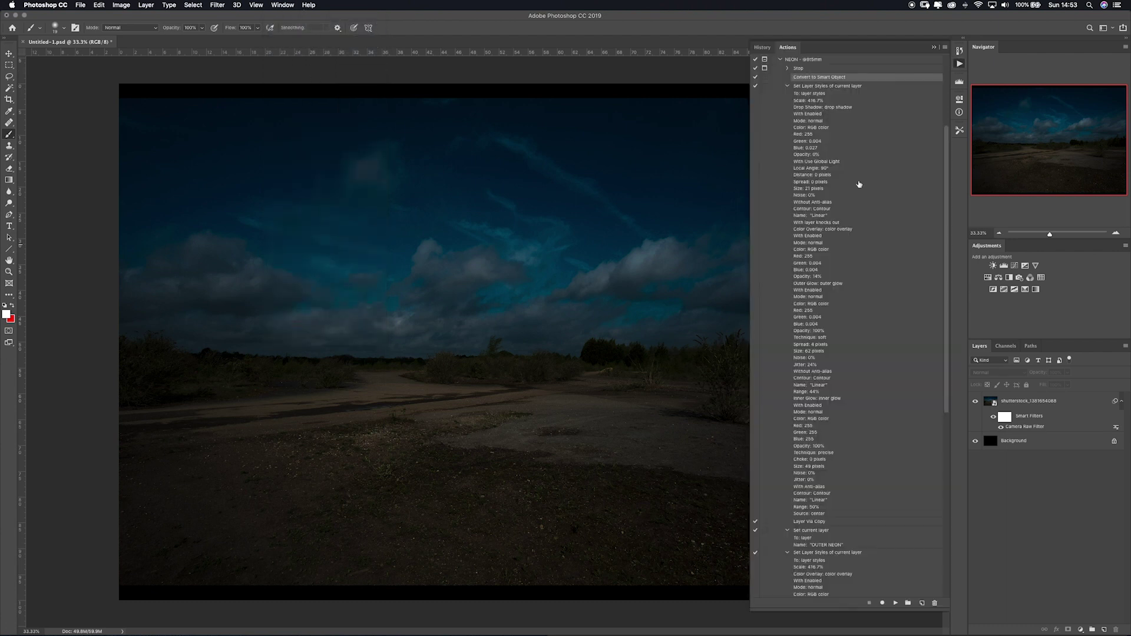
{"action": "left_click", "coordinate": [780, 59]}
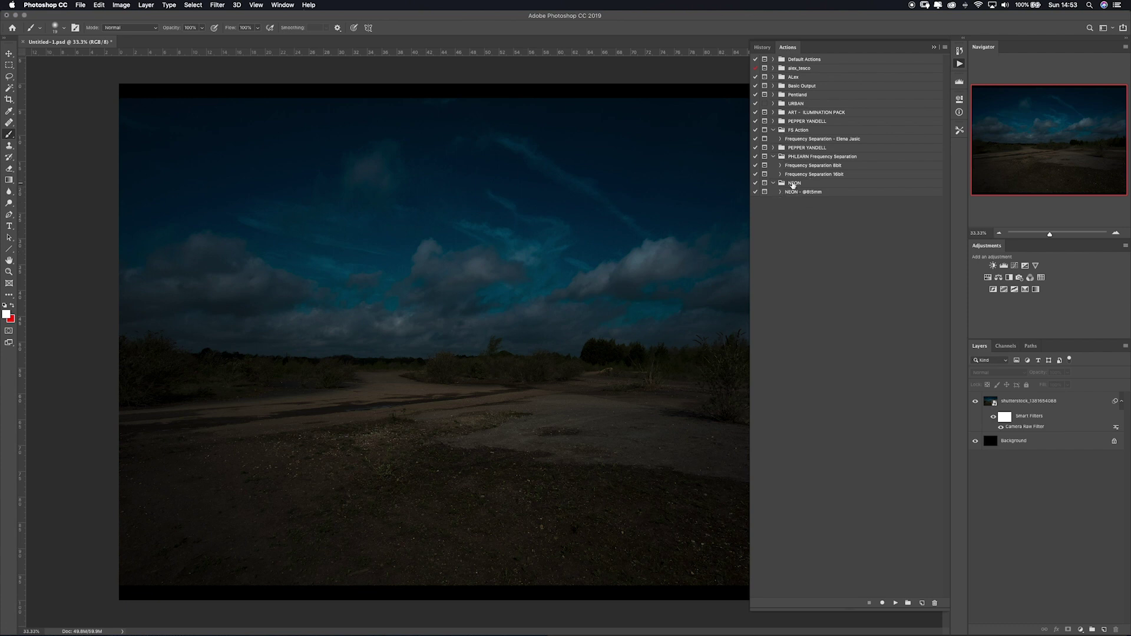
{"action": "left_click", "coordinate": [781, 193]}
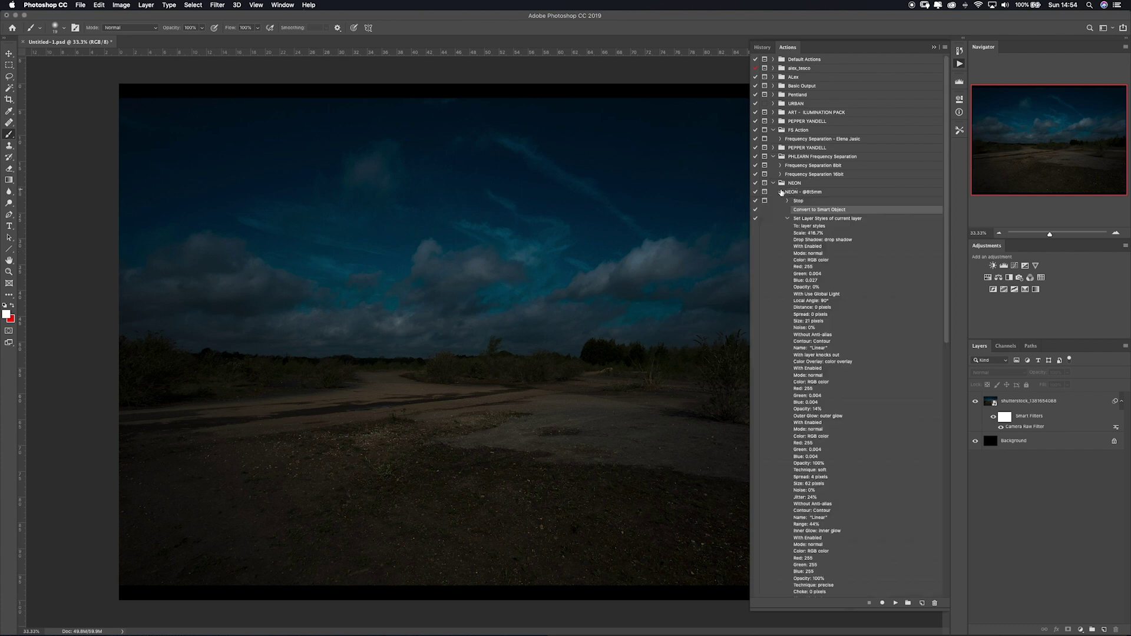
{"action": "left_click", "coordinate": [839, 193]}
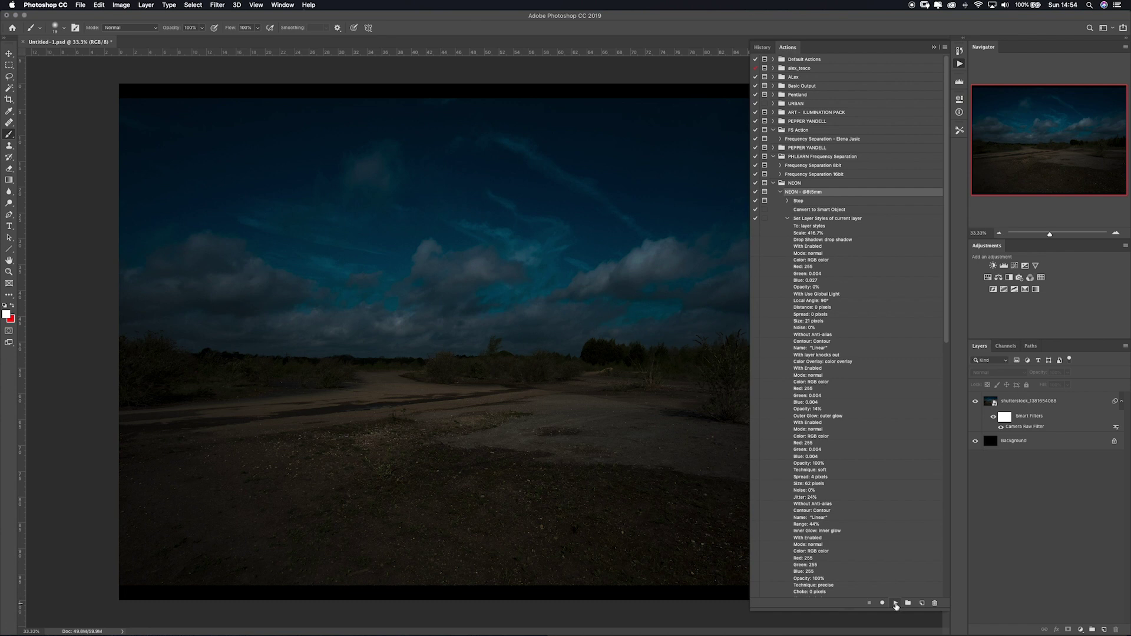
{"action": "left_click", "coordinate": [896, 604]}
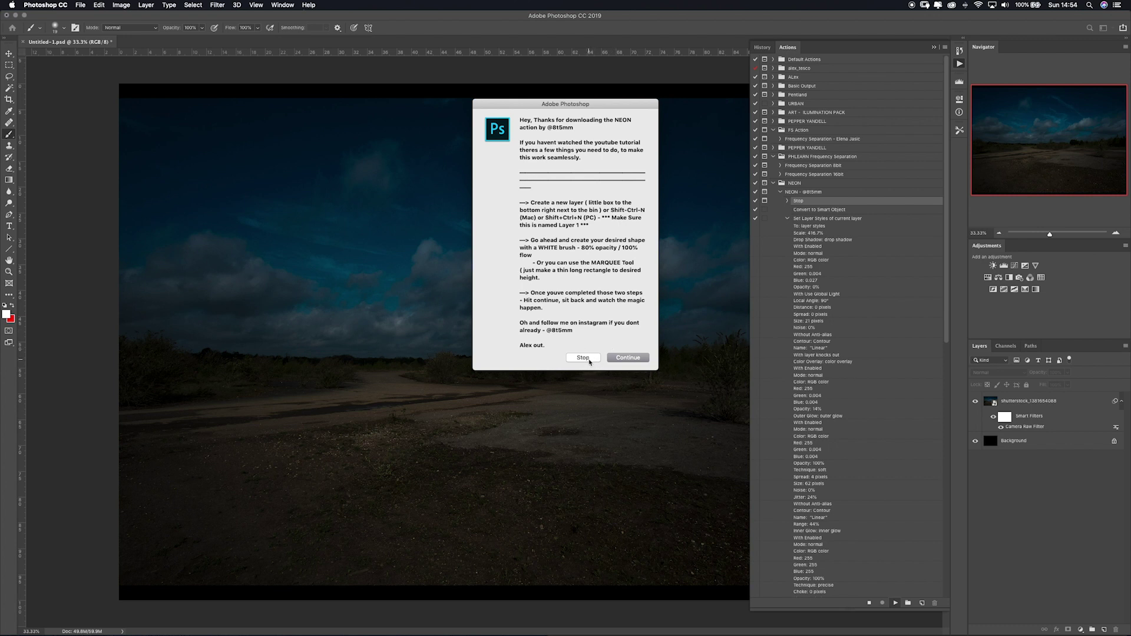
Stop the action, add a layer named NEON and paint a vertical white line down the centre.
{"action": "left_click", "coordinate": [583, 358]}
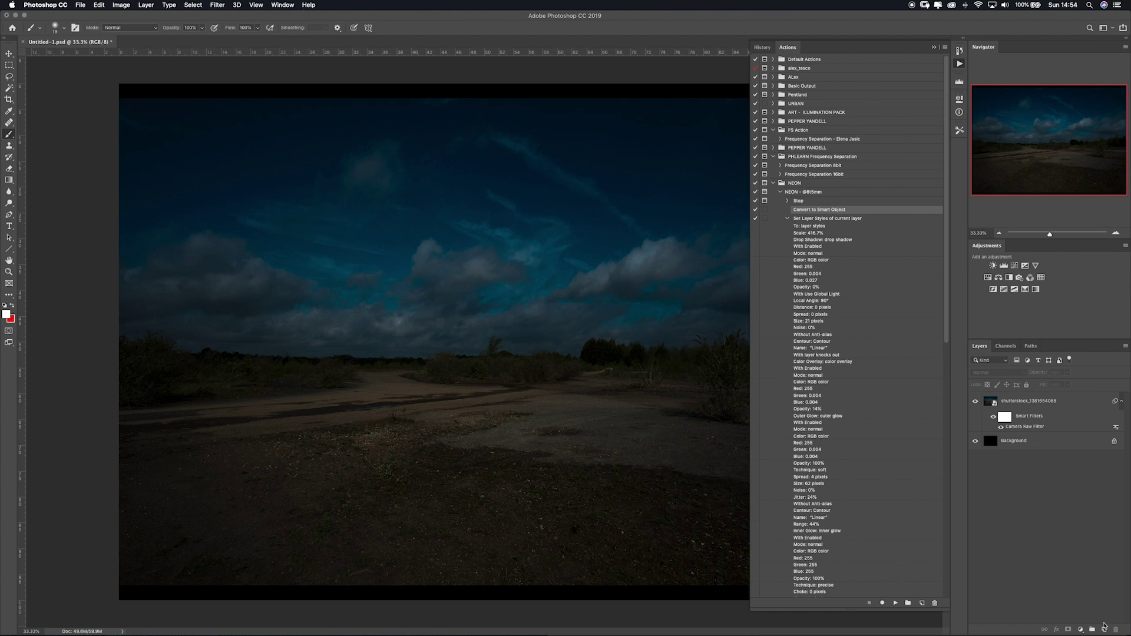
{"action": "left_click", "coordinate": [1105, 629]}
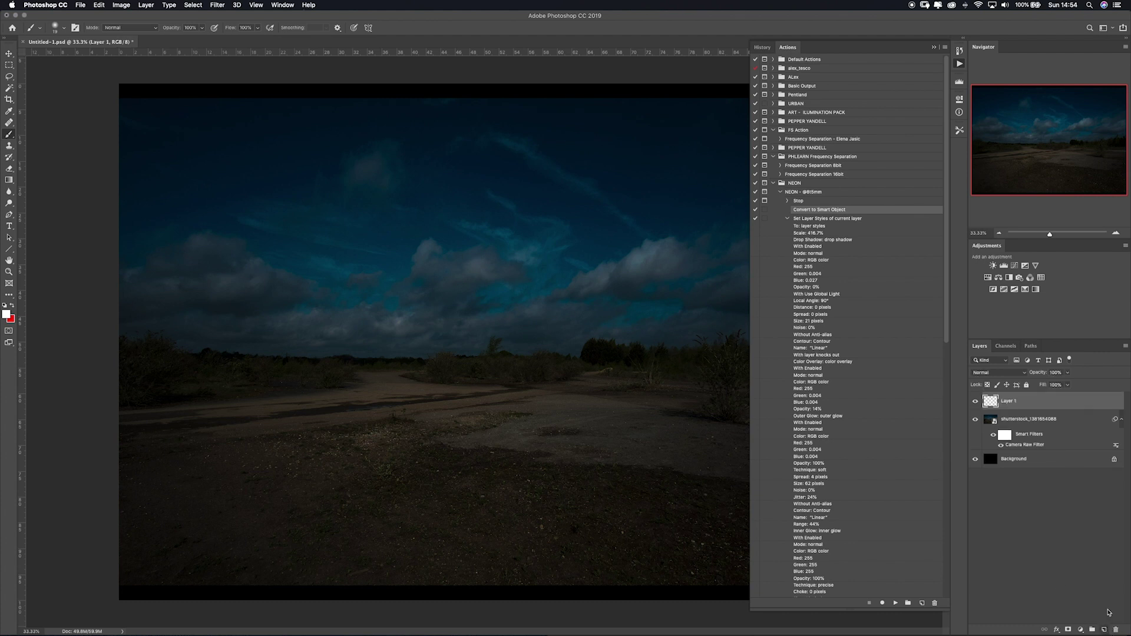
{"action": "double_click", "coordinate": [1010, 403]}
{"action": "type", "text": "NEON"}
{"action": "key", "text": "Return"}
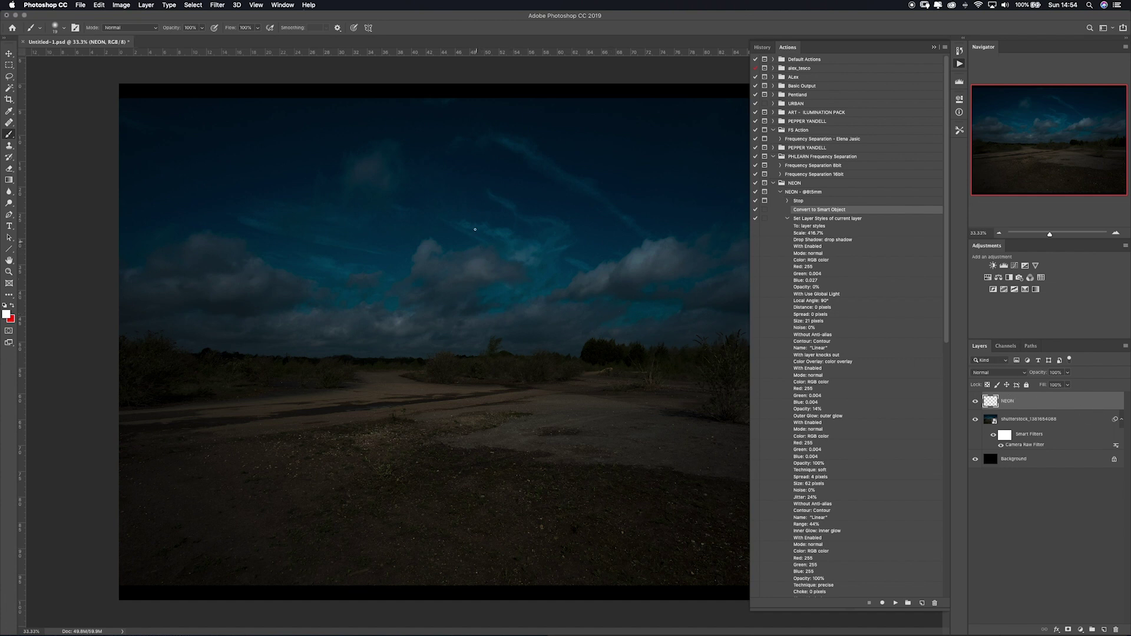
{"action": "left_click_drag", "start_coordinate": [477, 227], "coordinate": [495, 505]}
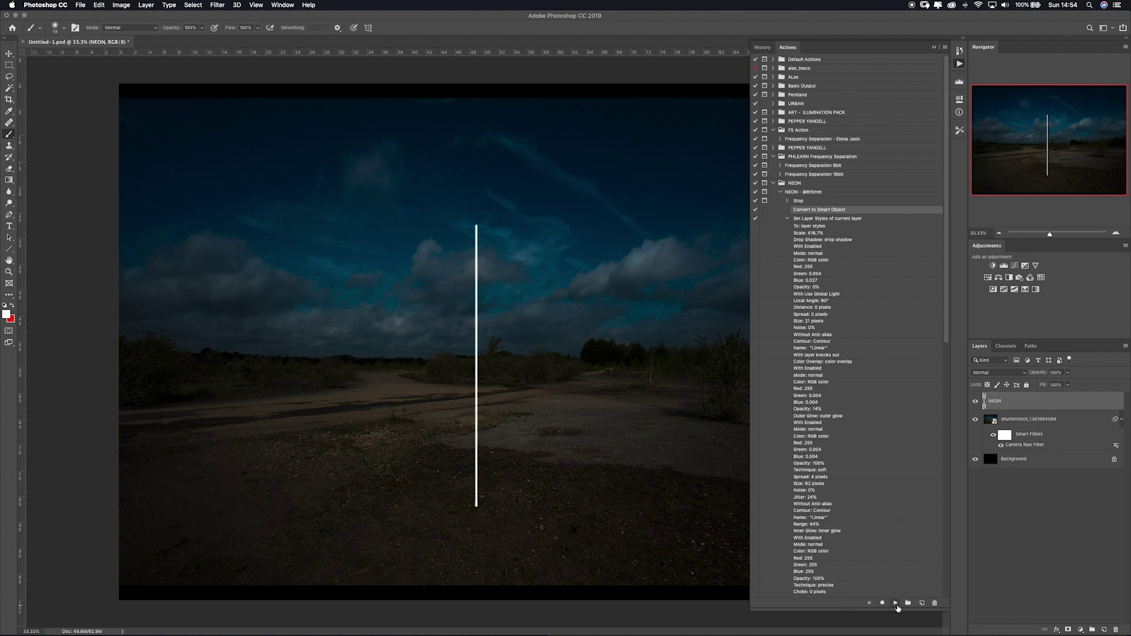
Resume the NEON action on the painted line and continue past the Ground Highlight message.
{"action": "left_click", "coordinate": [896, 604]}
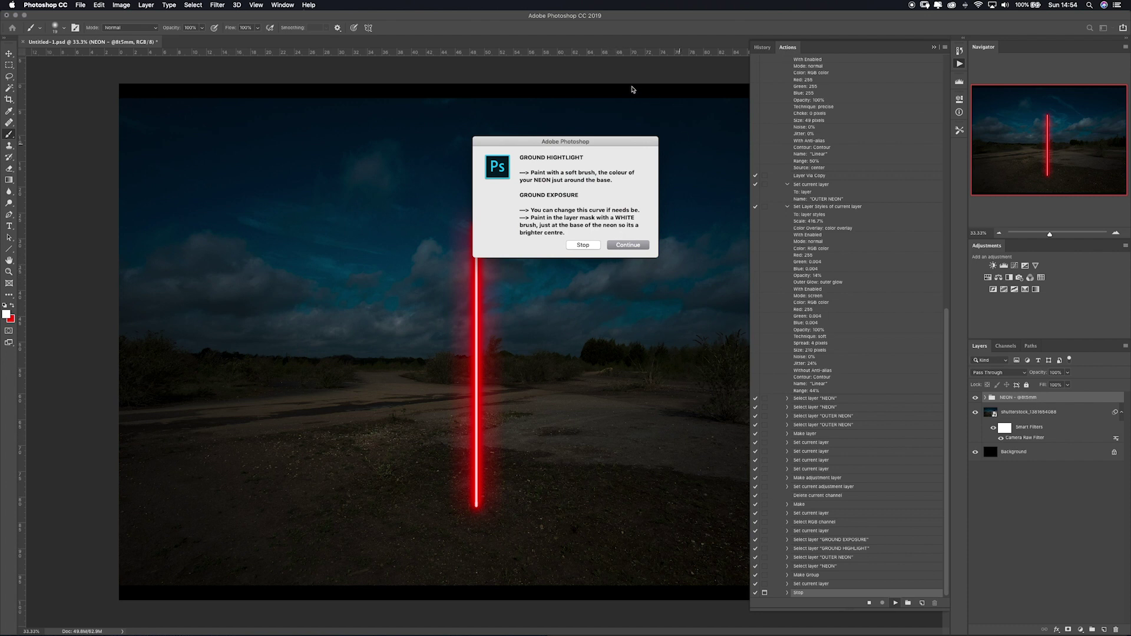
{"action": "double_click", "coordinate": [554, 174]}
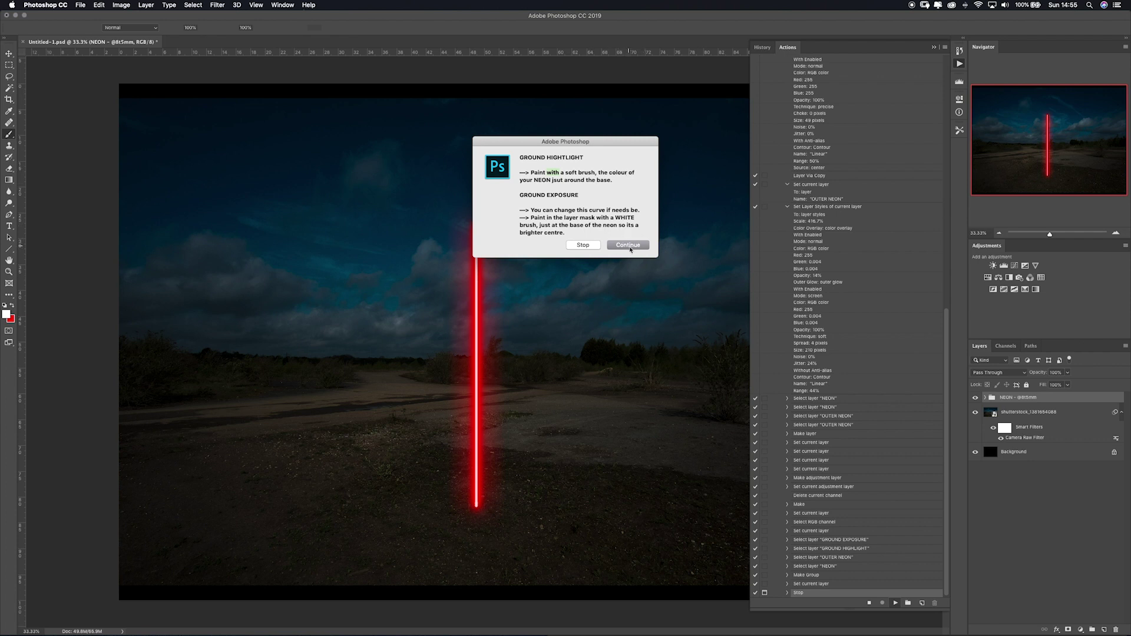
{"action": "left_click", "coordinate": [628, 246]}
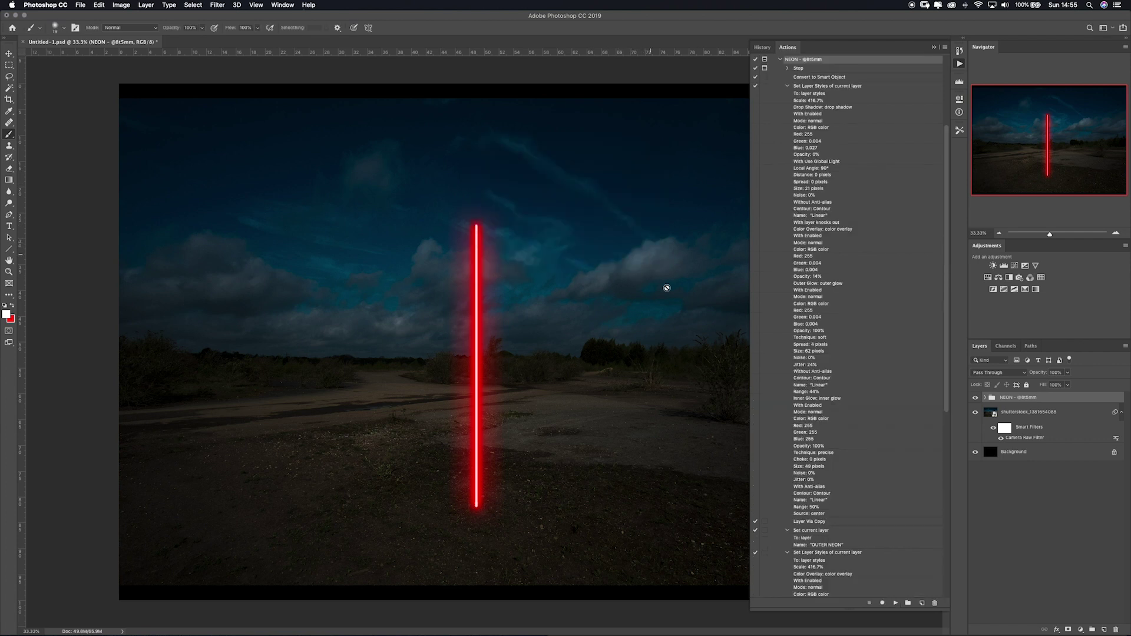
Expand the neon group and select its GROUND HIGHLIGHT layer.
{"action": "left_click", "coordinate": [985, 399]}
{"action": "left_click", "coordinate": [1034, 430]}
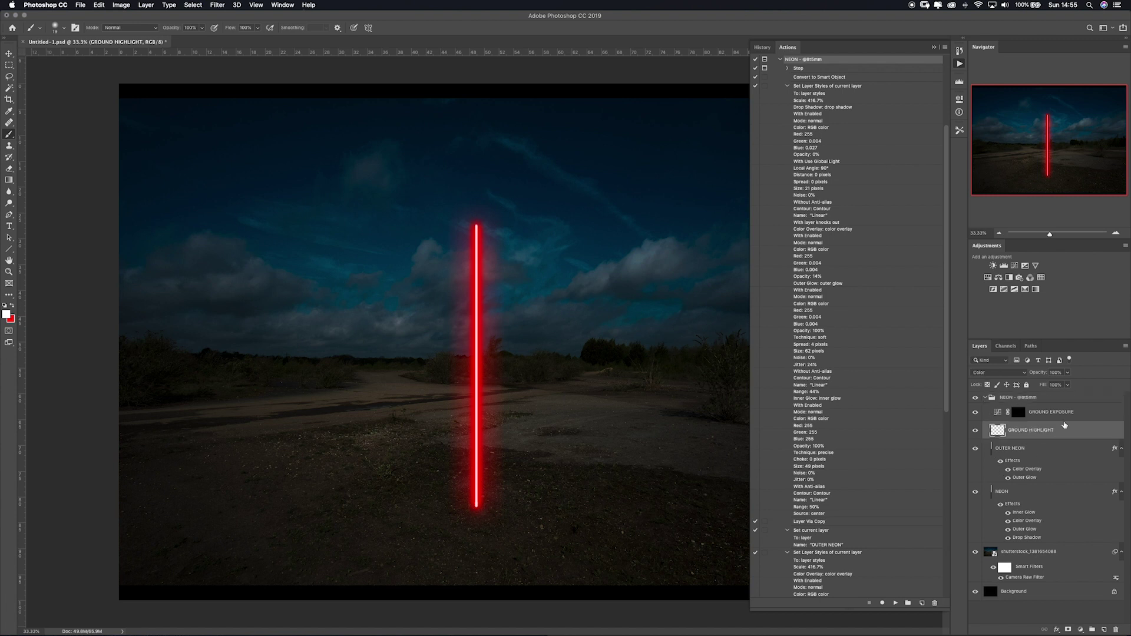
{"action": "left_click", "coordinate": [1062, 414]}
{"action": "left_click", "coordinate": [1055, 435]}
Set the foreground to pure red and paint a glow around the stick's base with a ~397 px brush.
{"action": "left_click", "coordinate": [7, 316]}
{"action": "left_click", "coordinate": [560, 472]}
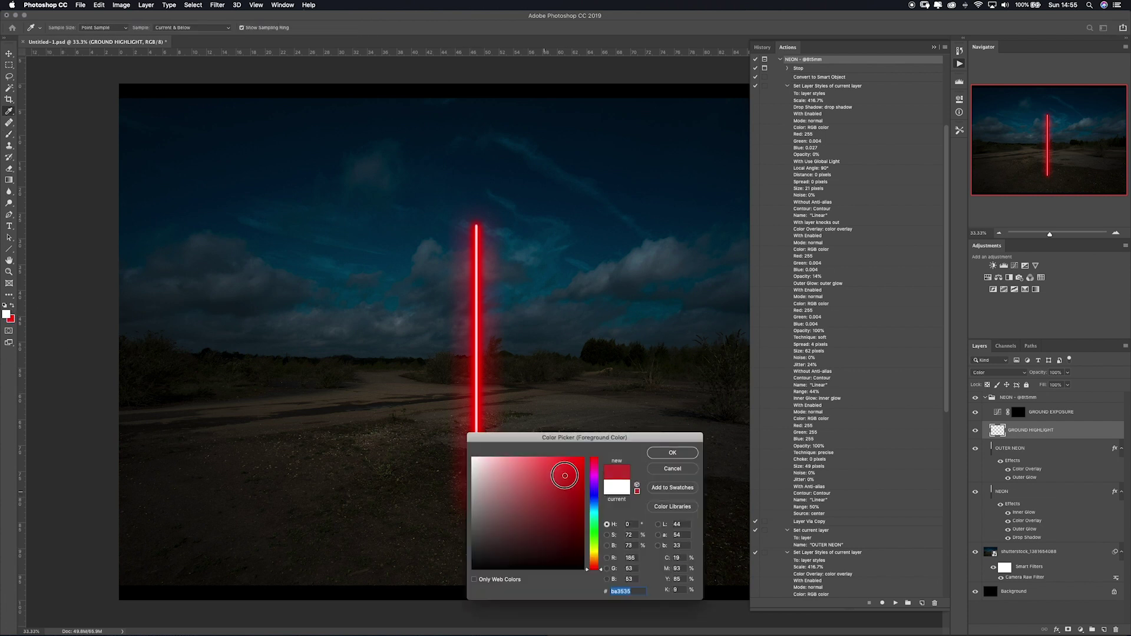
{"action": "left_click_drag", "start_coordinate": [561, 472], "coordinate": [600, 443]}
{"action": "left_click", "coordinate": [676, 456]}
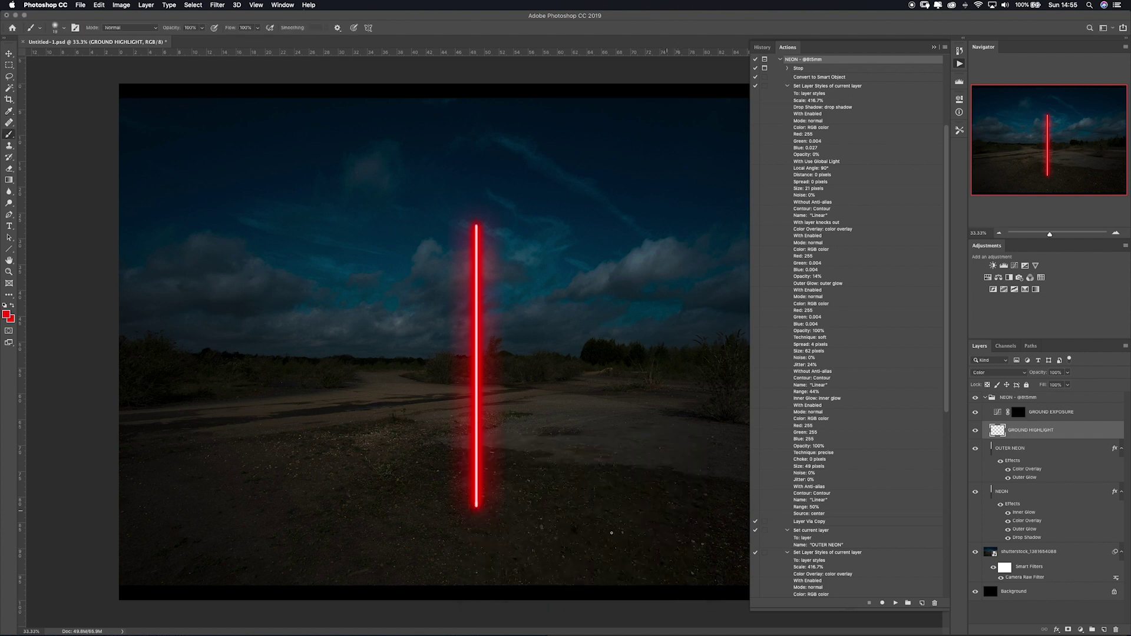
{"action": "mouse_move", "coordinate": [481, 511]}
{"action": "left_mouse_down"}
{"action": "mouse_move", "coordinate": [479, 522]}
{"action": "mouse_move", "coordinate": [479, 502]}
{"action": "mouse_move", "coordinate": [472, 518]}
{"action": "mouse_move", "coordinate": [491, 519]}
{"action": "mouse_move", "coordinate": [469, 540]}
{"action": "mouse_move", "coordinate": [447, 530]}
{"action": "mouse_move", "coordinate": [465, 550]}
{"action": "mouse_move", "coordinate": [509, 533]}
{"action": "mouse_move", "coordinate": [491, 516]}
{"action": "mouse_move", "coordinate": [453, 518]}
{"action": "mouse_move", "coordinate": [469, 522]}
{"action": "mouse_move", "coordinate": [450, 504]}
{"action": "mouse_move", "coordinate": [474, 495]}
{"action": "mouse_move", "coordinate": [464, 499]}
{"action": "mouse_move", "coordinate": [490, 499]}
{"action": "mouse_move", "coordinate": [495, 544]}
{"action": "mouse_move", "coordinate": [486, 529]}
{"action": "mouse_move", "coordinate": [552, 529]}
{"action": "left_mouse_up"}
{"action": "left_click_drag", "start_coordinate": [475, 519], "coordinate": [475, 530]}
Add a layer mask to GROUND HIGHLIGHT and trim the red spill by painting black.
{"action": "left_click", "coordinate": [1068, 630]}
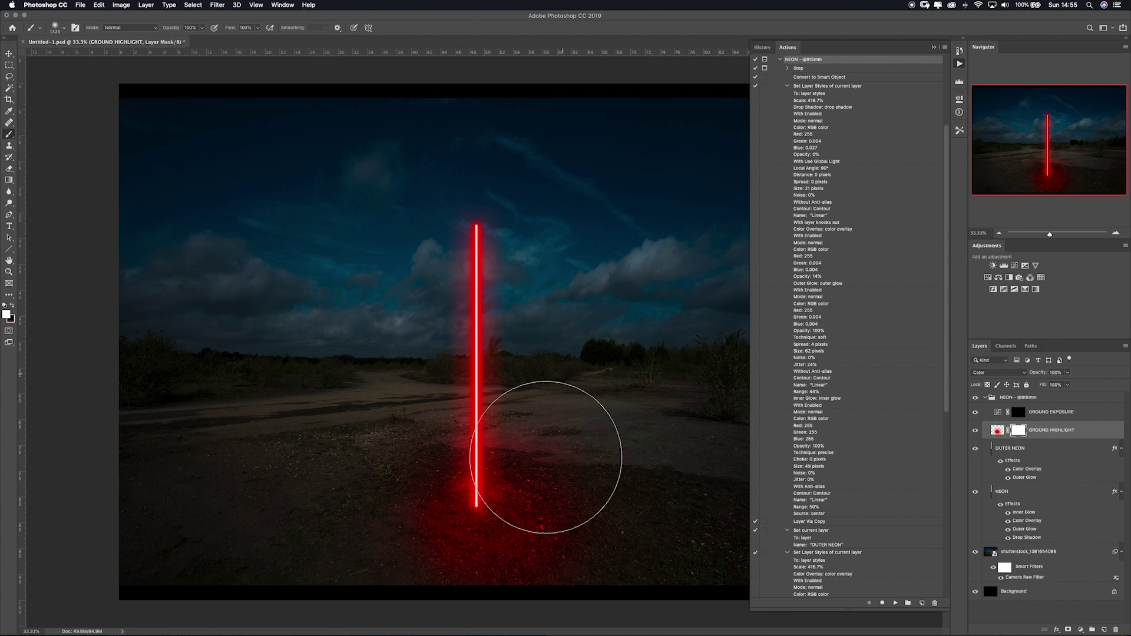
{"action": "key", "text": "bracketleft"}
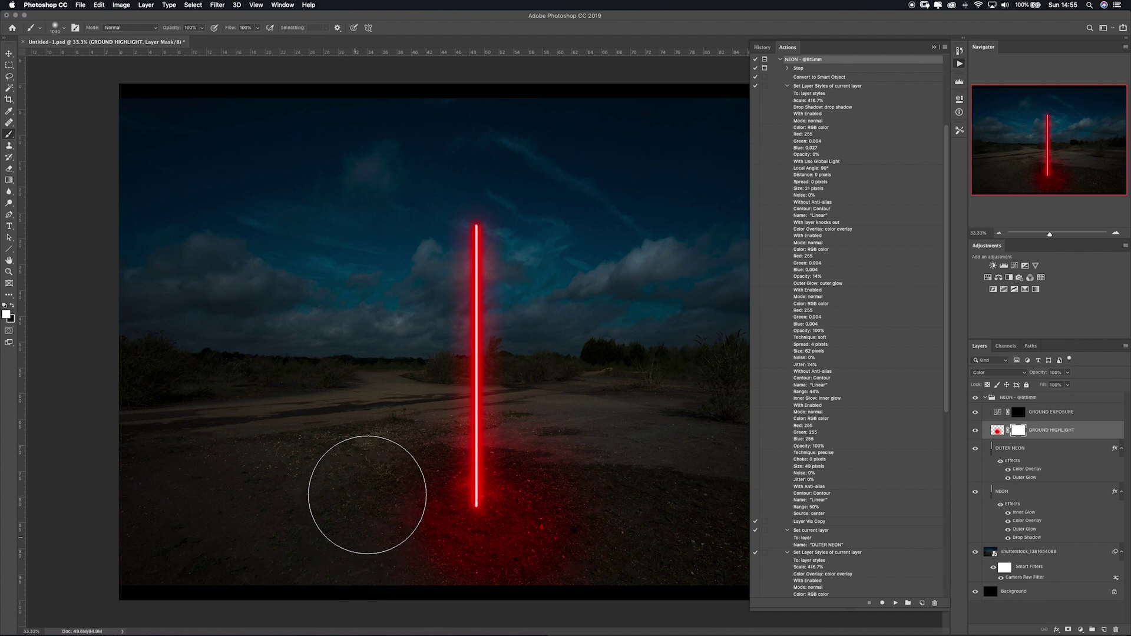
{"action": "key", "text": "x"}
{"action": "left_click_drag", "start_coordinate": [367, 495], "coordinate": [399, 442]}
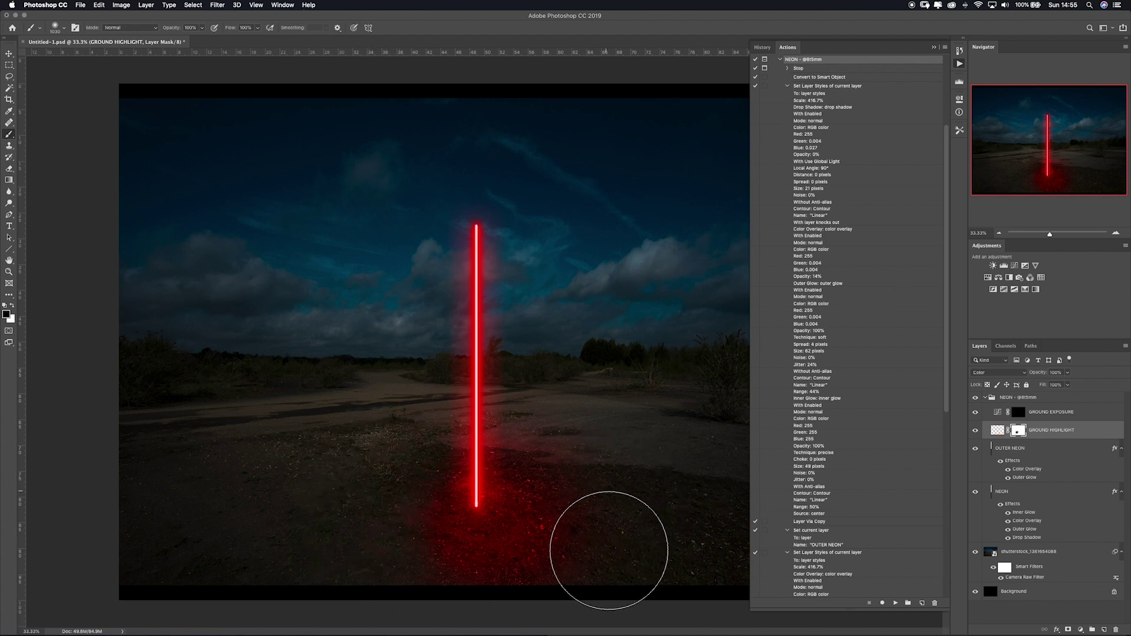
{"action": "left_click", "coordinate": [1069, 412]}
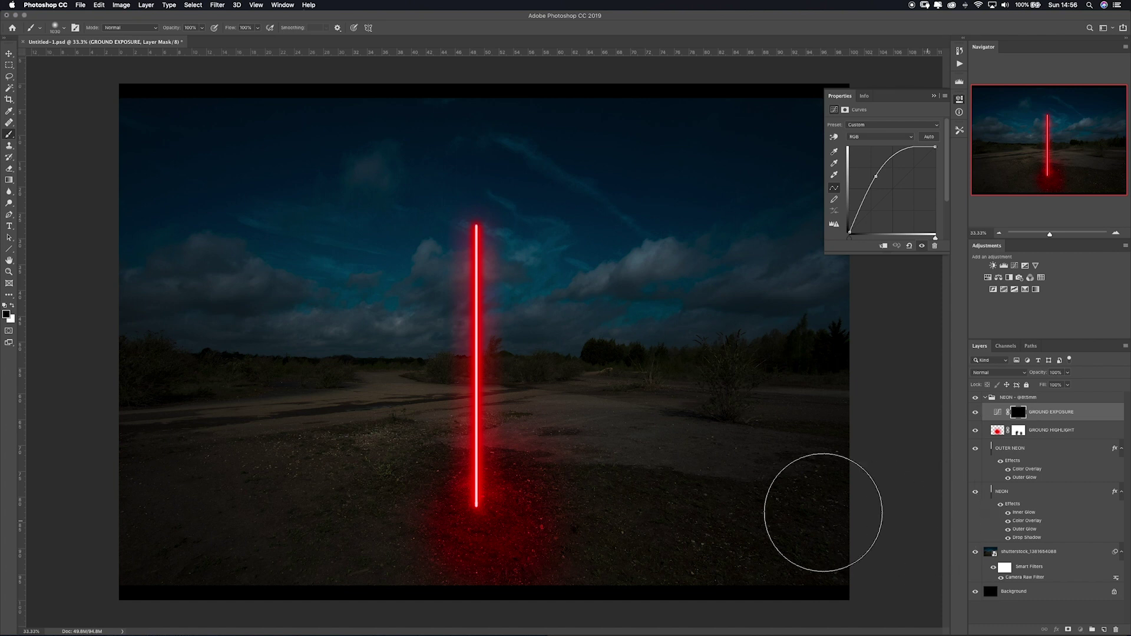
Paint white on the GROUND EXPOSURE mask around the stick's base with a ~309 px brush.
{"action": "key", "text": "x"}
{"action": "left_click", "coordinate": [1017, 415]}
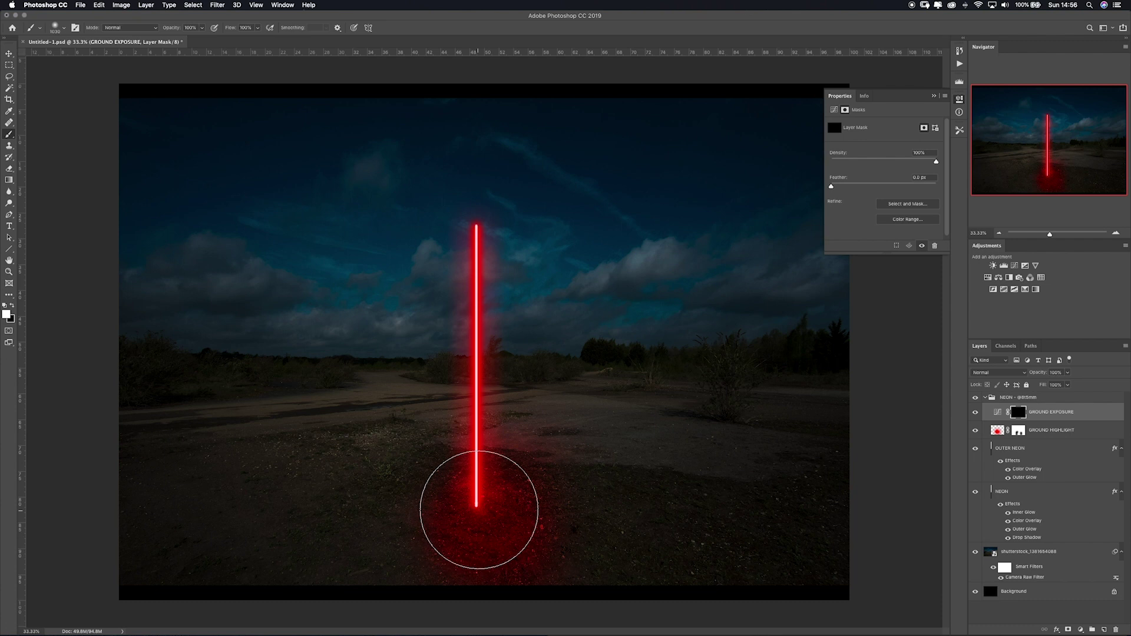
{"action": "mouse_move", "coordinate": [479, 510]}
{"action": "left_mouse_down"}
{"action": "mouse_move", "coordinate": [428, 512]}
{"action": "mouse_move", "coordinate": [486, 509]}
{"action": "mouse_move", "coordinate": [484, 526]}
{"action": "mouse_move", "coordinate": [476, 491]}
{"action": "mouse_move", "coordinate": [462, 489]}
{"action": "mouse_move", "coordinate": [496, 491]}
{"action": "mouse_move", "coordinate": [468, 490]}
{"action": "mouse_move", "coordinate": [487, 515]}
{"action": "mouse_move", "coordinate": [476, 534]}
{"action": "left_mouse_up"}
{"action": "key", "text": "x"}
{"action": "key", "text": "x"}
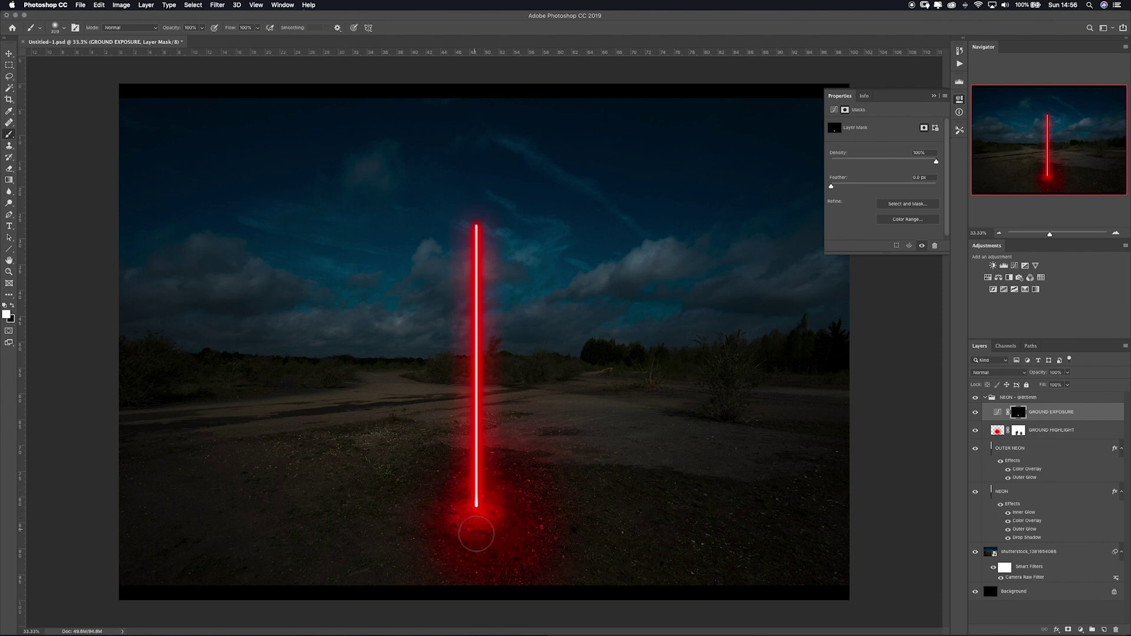
Type 'FOLLOW ME ON INSTAGRAM' with an Instagram handle in the sky.
{"action": "left_click", "coordinate": [987, 399]}
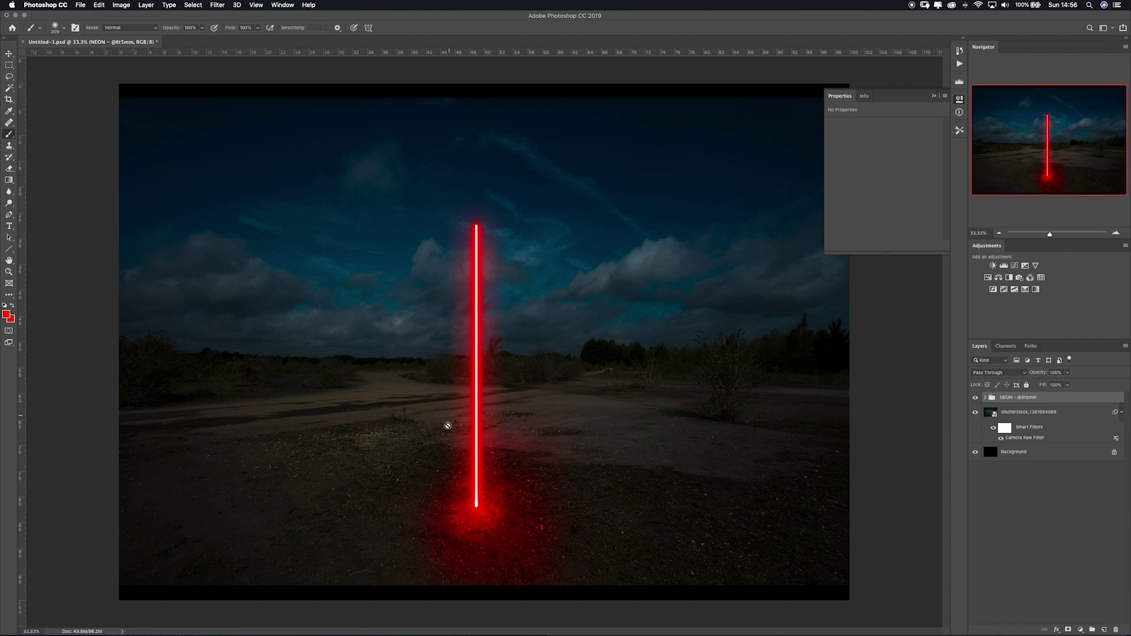
{"action": "key", "text": "t"}
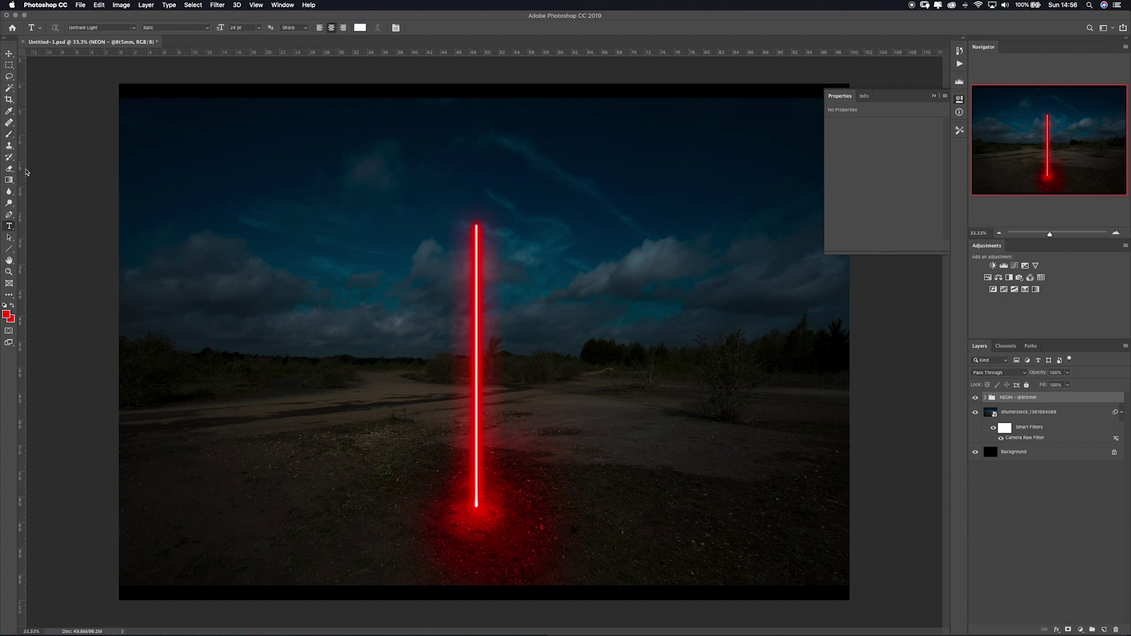
{"action": "left_click", "coordinate": [280, 263]}
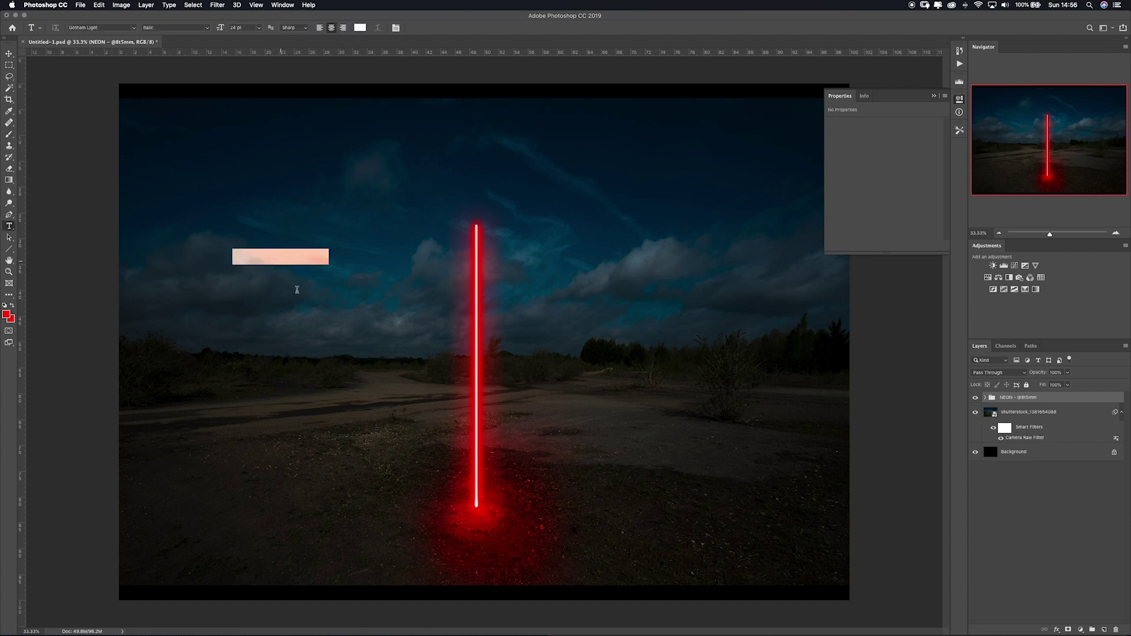
{"action": "type", "text": "FOLLOW"}
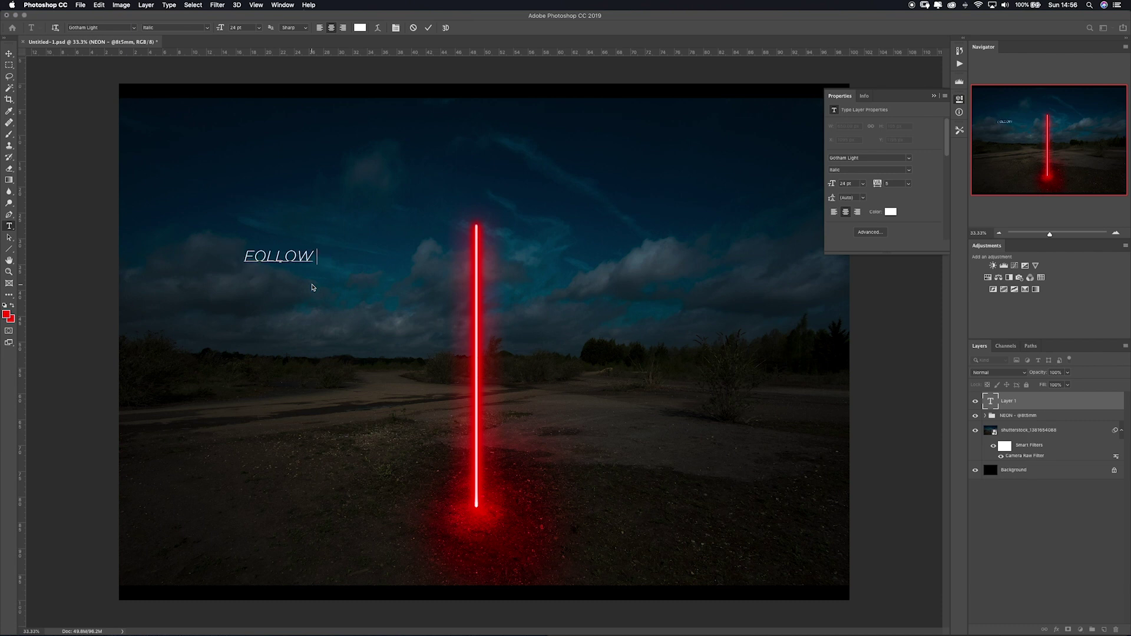
{"action": "type", "text": " ME N"}
{"action": "key", "text": "BackSpace"}
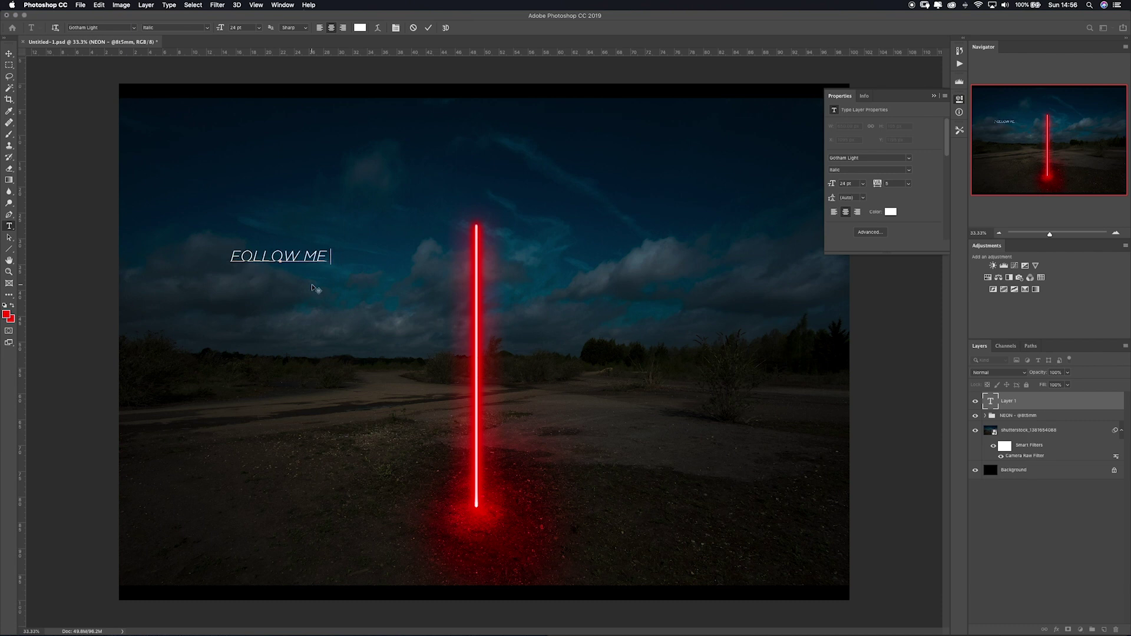
{"action": "type", "text": "ON INST"}
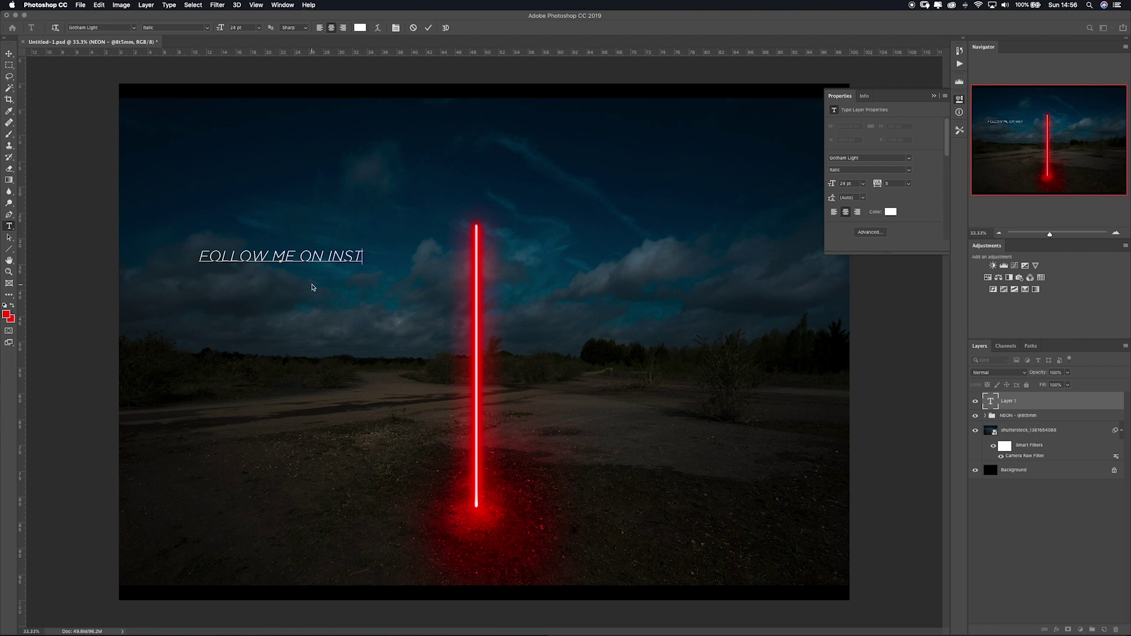
{"action": "type", "text": "AGRAM "}
{"action": "type", "text": "@8t5mm"}
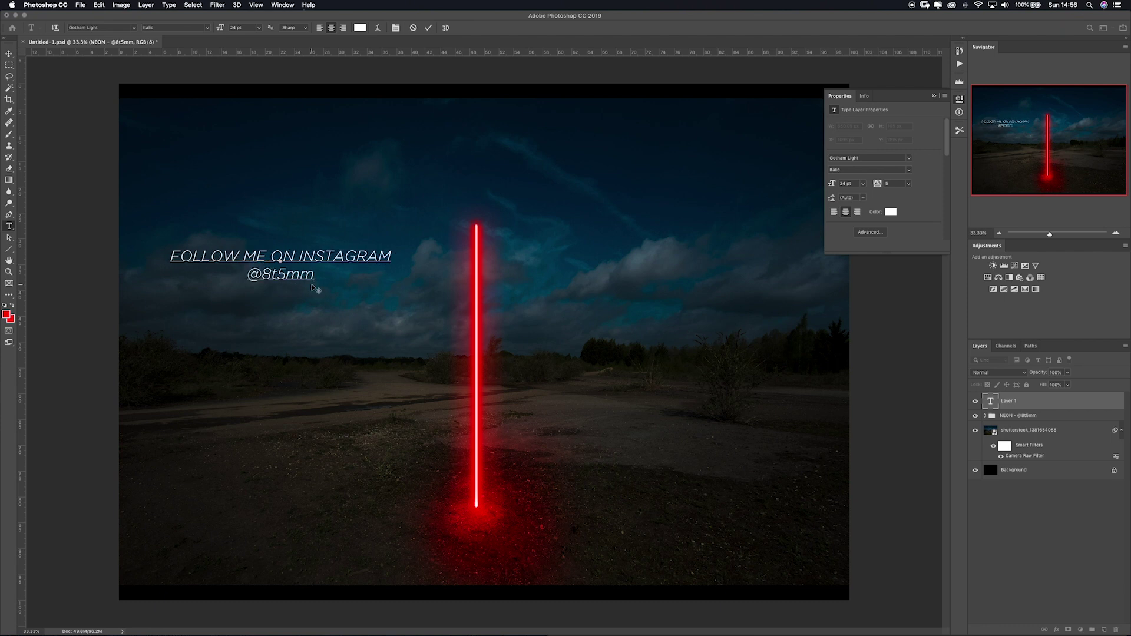
{"action": "key", "text": "super+Return"}
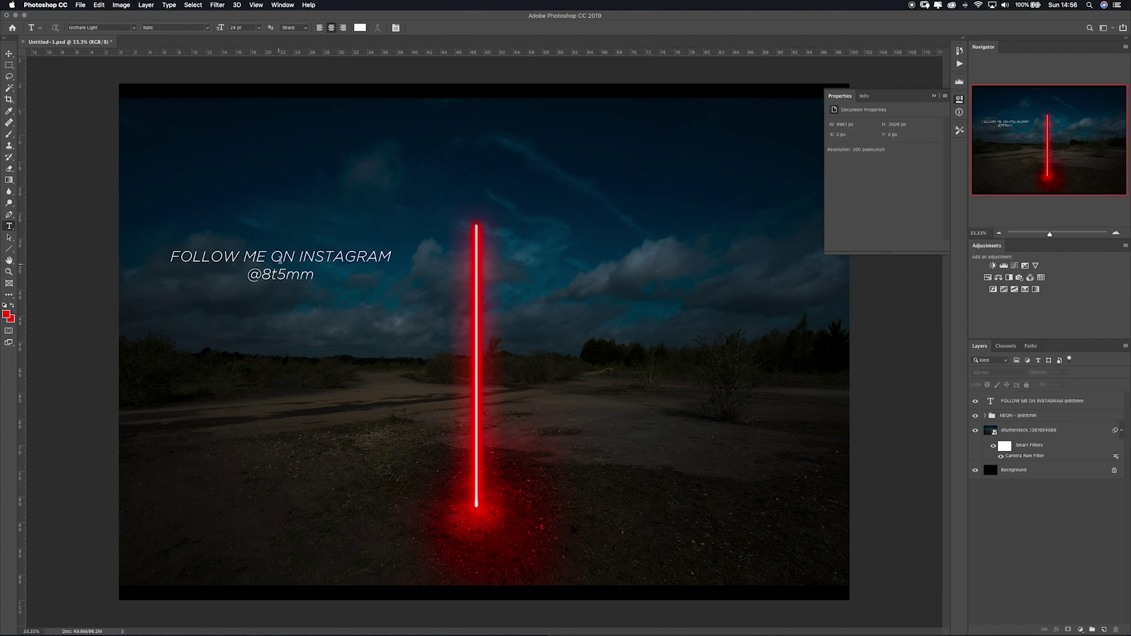
Rename the text layer to NEON.
{"action": "double_click", "coordinate": [1024, 404]}
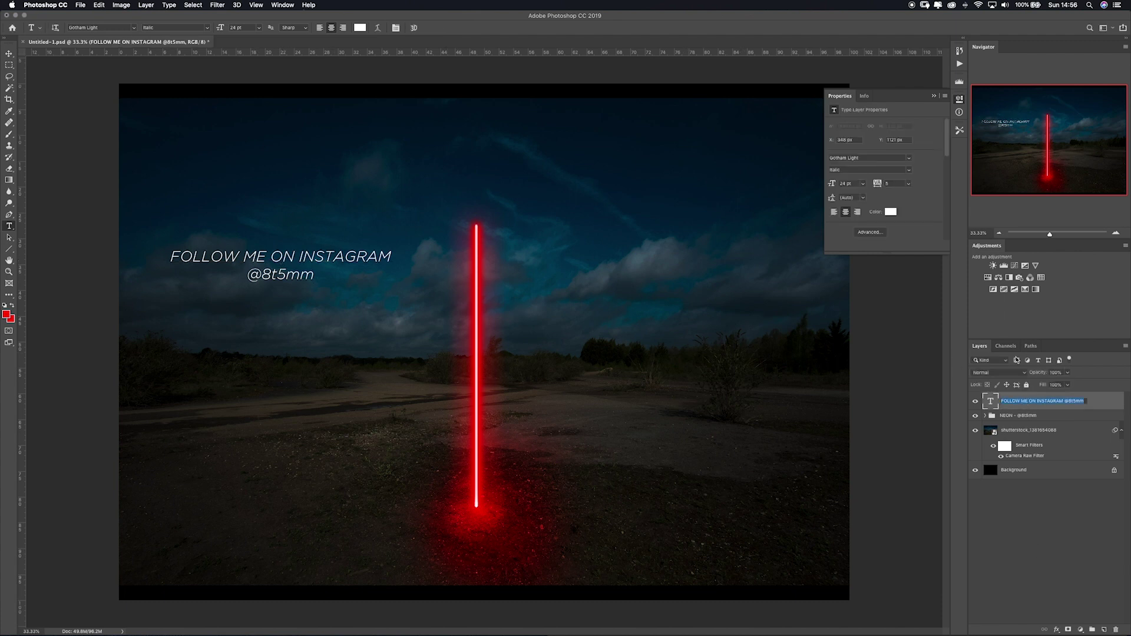
{"action": "type", "text": "NEON"}
{"action": "key", "text": "Return"}
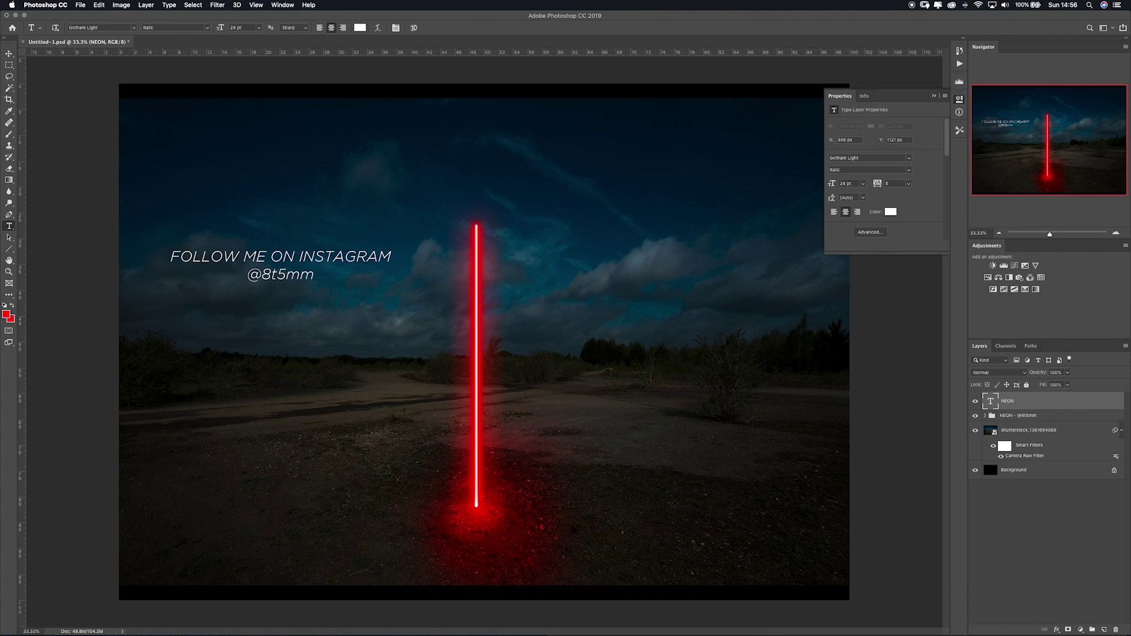
Replay the NEON action on the text layer, continuing through both messages.
{"action": "left_click", "coordinate": [959, 63]}
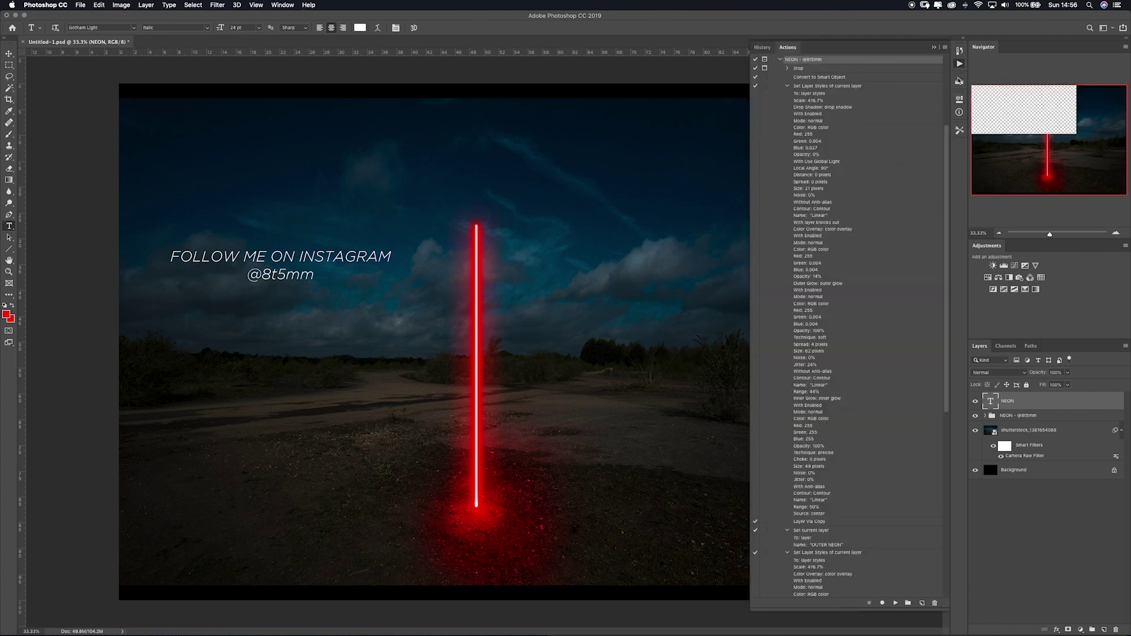
{"action": "left_click", "coordinate": [277, 6]}
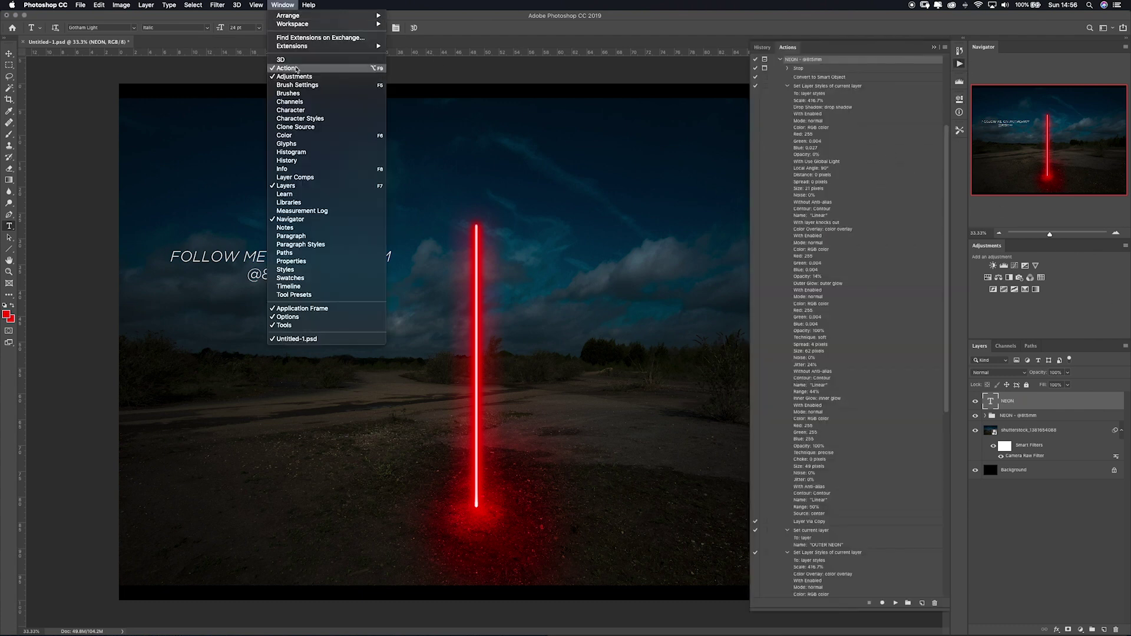
{"action": "left_click", "coordinate": [832, 59]}
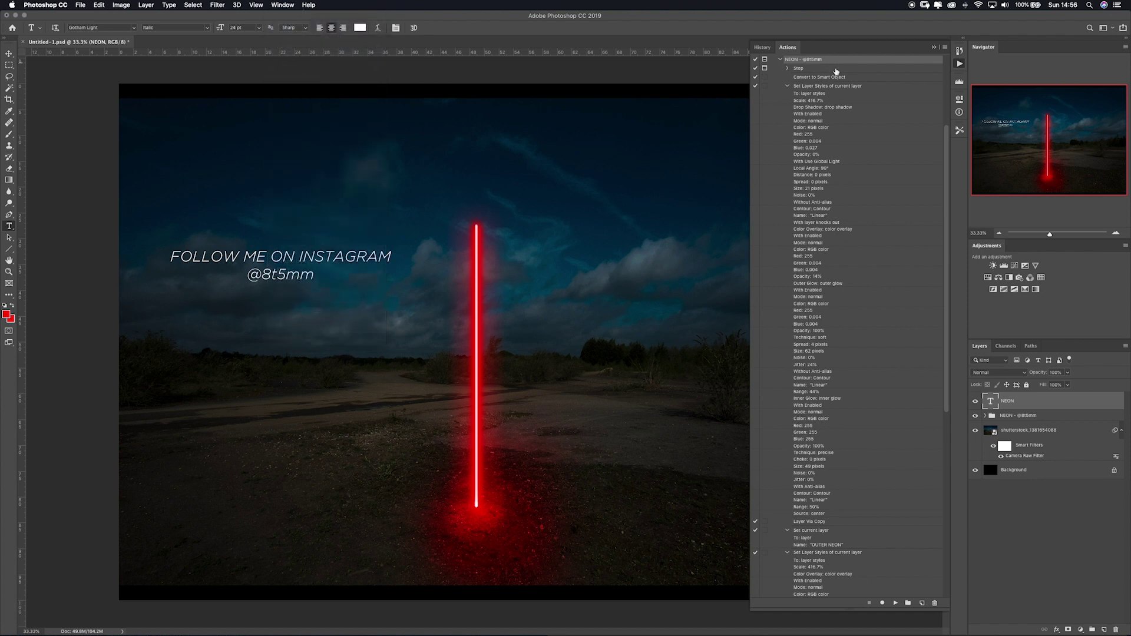
{"action": "left_click", "coordinate": [896, 603]}
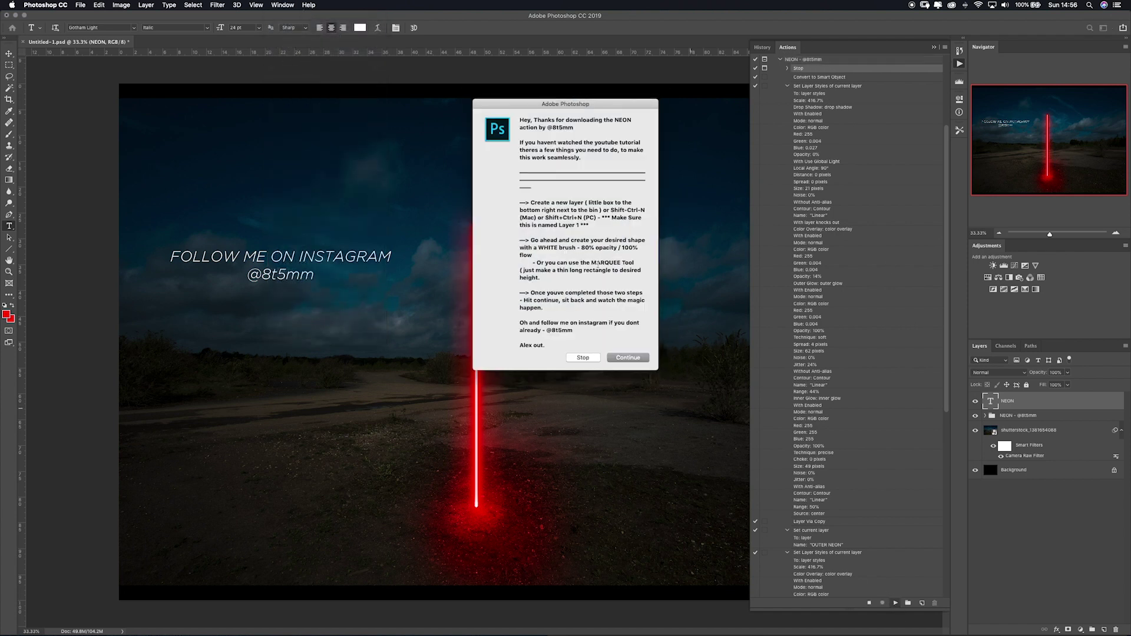
{"action": "left_click", "coordinate": [626, 359]}
{"action": "left_click", "coordinate": [635, 245]}
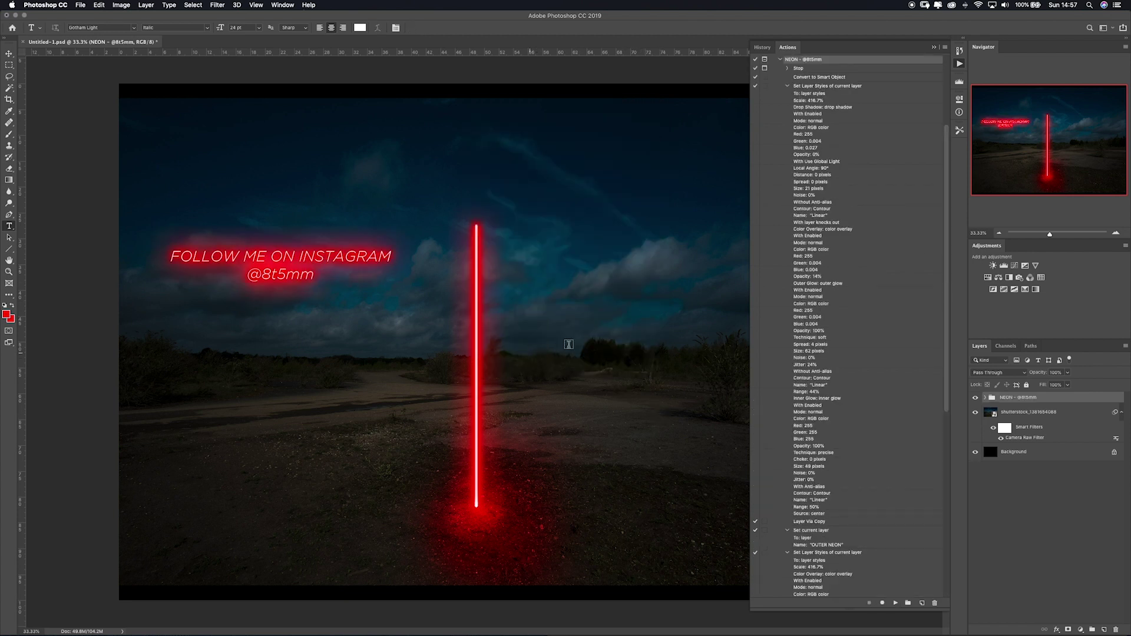
{"action": "left_click", "coordinate": [1010, 399]}
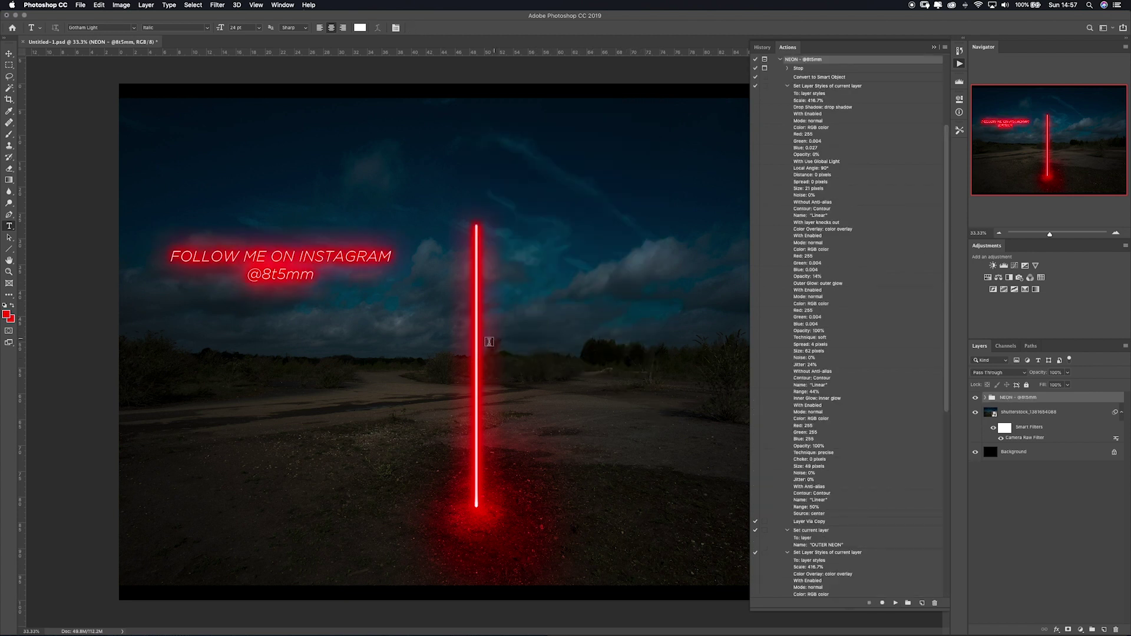